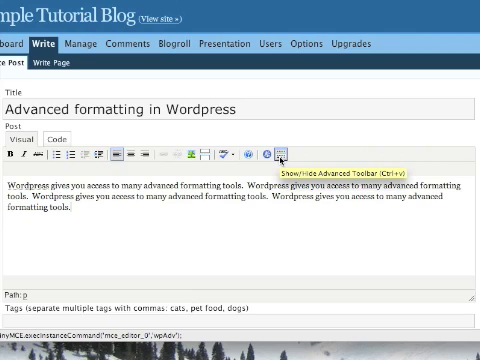
Reveal the advanced formatting toolbar in the Visual editor
{"action": "left_click", "coordinate": [280, 155]}
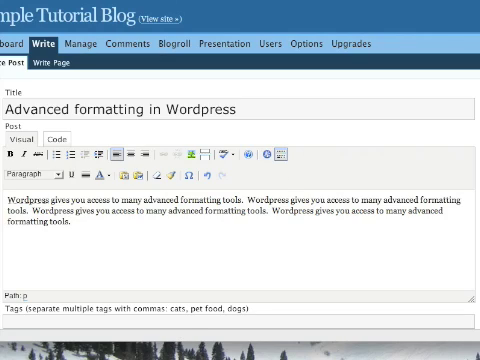
Try centre and right alignment on the intro paragraph, then return it to left-aligned
{"action": "double_click", "coordinate": [40, 221]}
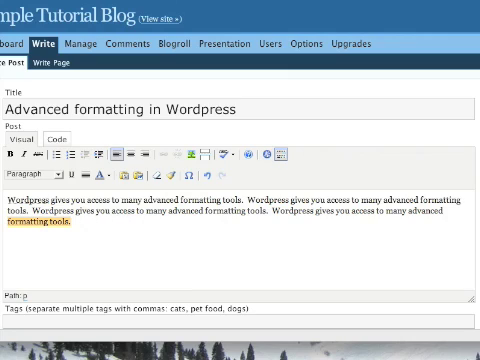
{"action": "left_click_drag", "start_coordinate": [70, 221], "coordinate": [8, 200]}
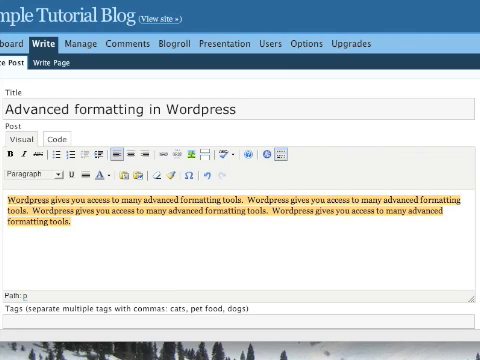
{"action": "left_click", "coordinate": [130, 154]}
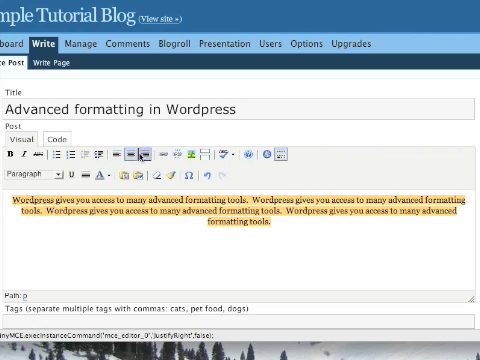
{"action": "left_click", "coordinate": [146, 154]}
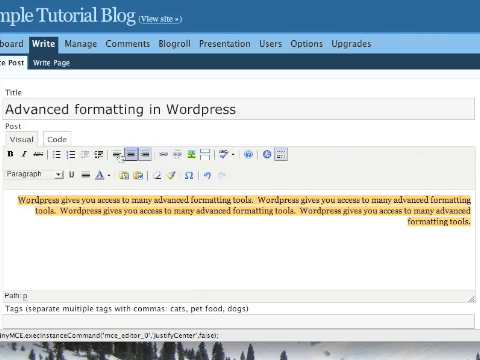
{"action": "left_click", "coordinate": [117, 156]}
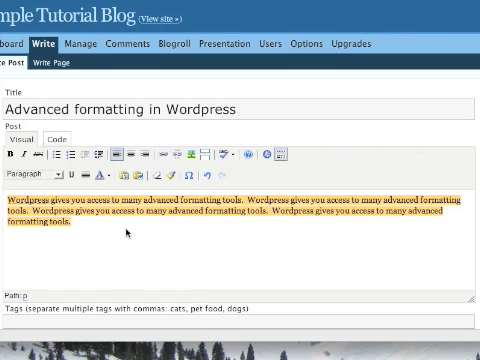
{"action": "left_click", "coordinate": [127, 230]}
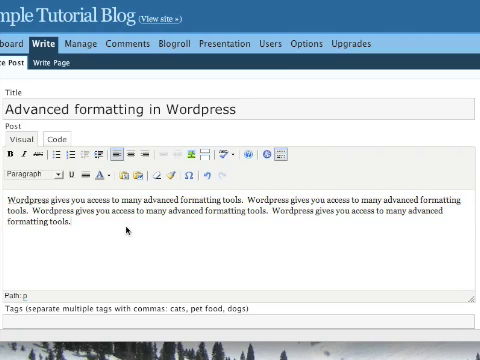
Make the four example lines (Bold, Italicized, Underlined, Colored text) a bulleted list, then a numbered list
{"action": "key", "text": "Return"}
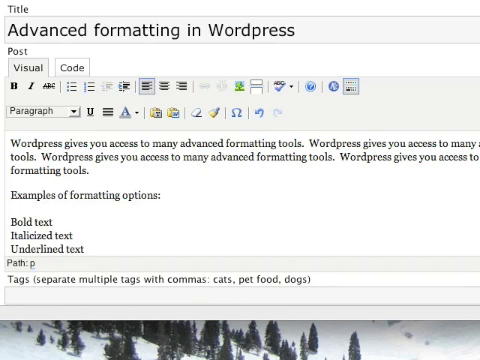
{"action": "scroll", "coordinate": [240, 190], "scroll_direction": "down", "scroll_amount": 2}
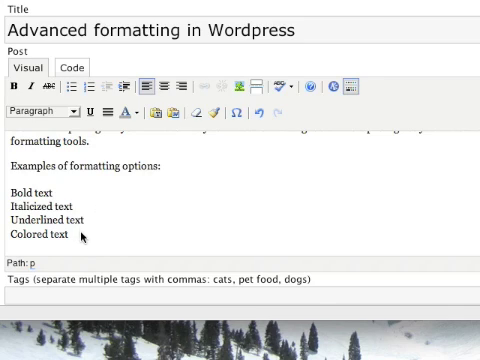
{"action": "left_click_drag", "start_coordinate": [68, 234], "coordinate": [11, 192]}
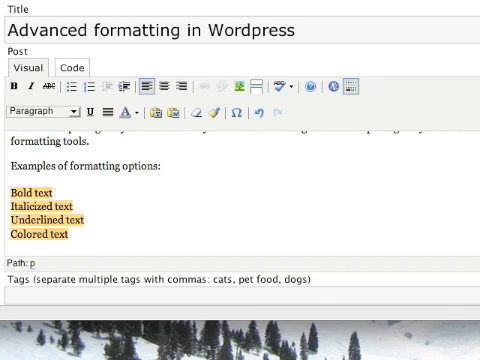
{"action": "left_click", "coordinate": [72, 87]}
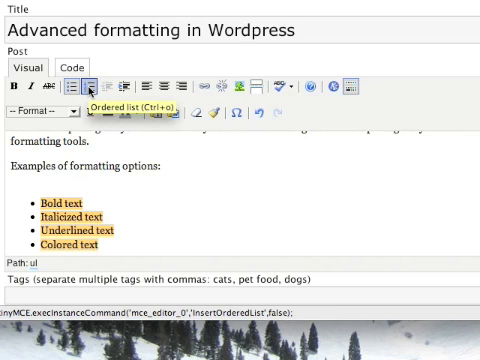
{"action": "left_click", "coordinate": [89, 88]}
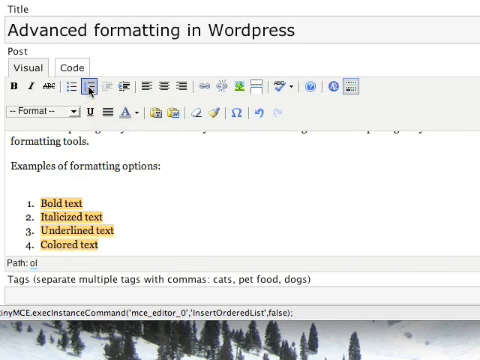
{"action": "left_click", "coordinate": [88, 204]}
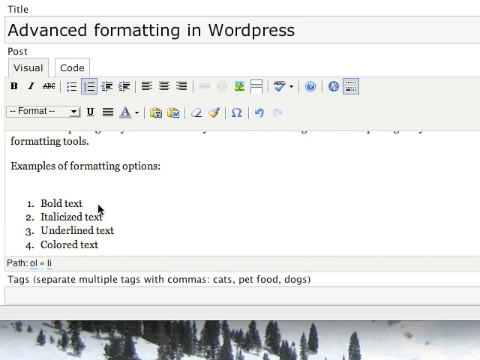
Style the list items: Bold text bold, Italicized text italic, Underlined text underlined
{"action": "key", "text": "shift+Left"}
{"action": "key", "text": "shift+Left"}
{"action": "key", "text": "shift+Left"}
{"action": "key", "text": "shift+Left"}
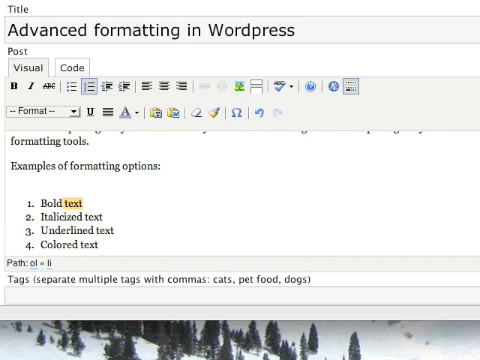
{"action": "key", "text": "shift+Left"}
{"action": "key", "text": "shift+Left"}
{"action": "key", "text": "shift+Left"}
{"action": "key", "text": "shift+Left"}
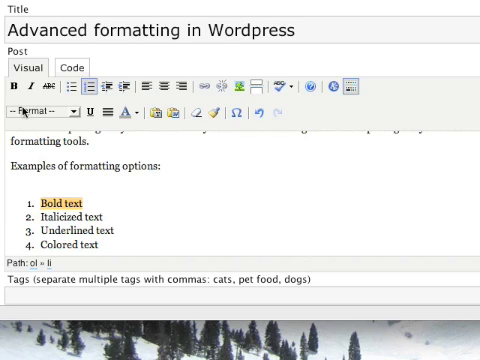
{"action": "left_click", "coordinate": [14, 86]}
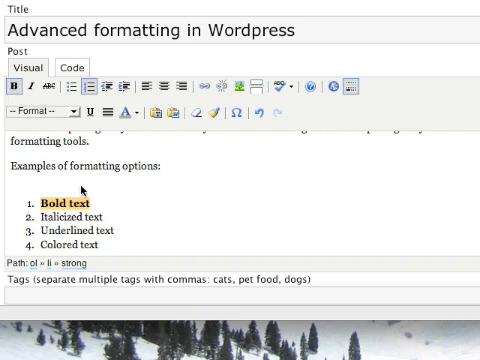
{"action": "left_click", "coordinate": [107, 217]}
{"action": "key", "text": "shift+Left"}
{"action": "key", "text": "shift+Left"}
{"action": "key", "text": "shift+Left"}
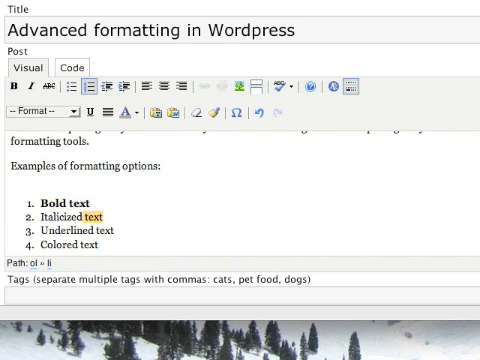
{"action": "key", "text": "shift+Left"}
{"action": "key", "text": "shift+Left"}
{"action": "key", "text": "shift+Left"}
{"action": "key", "text": "shift+Left"}
{"action": "key", "text": "shift+Left"}
{"action": "key", "text": "shift+Left"}
{"action": "left_click", "coordinate": [31, 86]}
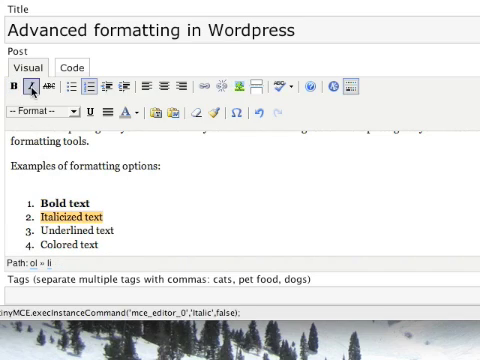
{"action": "left_click", "coordinate": [117, 230]}
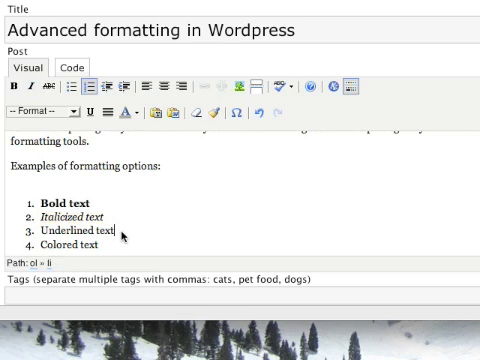
{"action": "key", "text": "shift+Left"}
{"action": "key", "text": "shift+Left"}
{"action": "key", "text": "shift+Left"}
{"action": "key", "text": "shift+Left"}
{"action": "key", "text": "shift+Left"}
{"action": "key", "text": "shift+Left"}
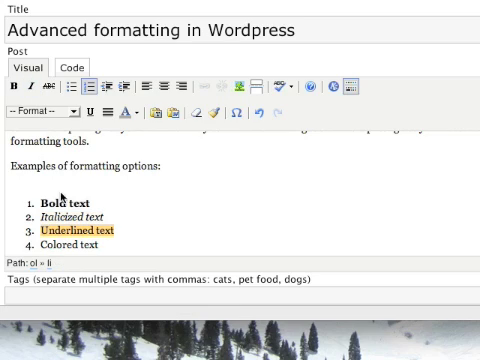
{"action": "left_click", "coordinate": [89, 112]}
Colour the Colored text item red from the text colour palette
{"action": "left_click", "coordinate": [105, 244]}
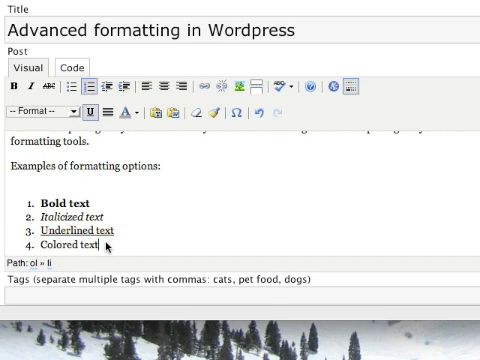
{"action": "key", "text": "shift+Left"}
{"action": "key", "text": "shift+Left"}
{"action": "key", "text": "shift+Left"}
{"action": "key", "text": "shift+Left"}
{"action": "key", "text": "shift+Left"}
{"action": "key", "text": "shift+Left"}
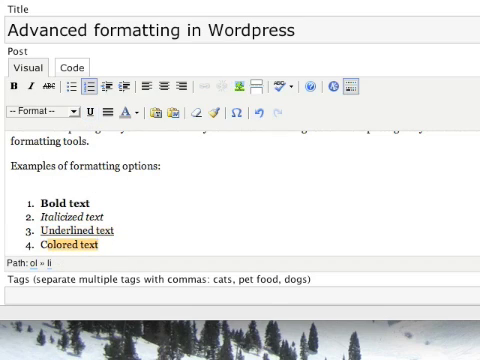
{"action": "left_click", "coordinate": [128, 112]}
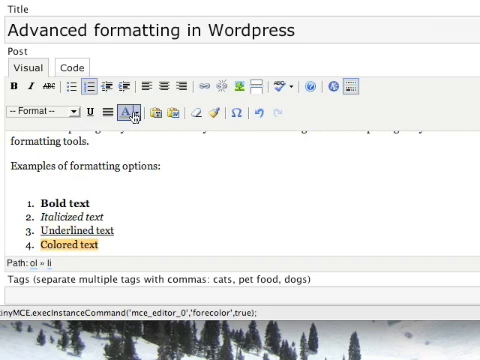
{"action": "left_click", "coordinate": [137, 113]}
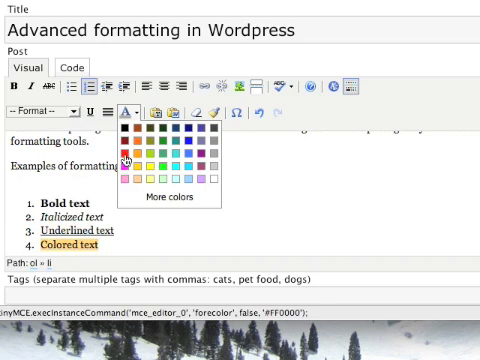
{"action": "left_click", "coordinate": [125, 153]}
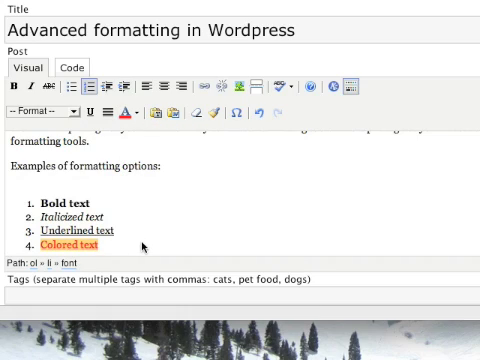
{"action": "left_click", "coordinate": [143, 246]}
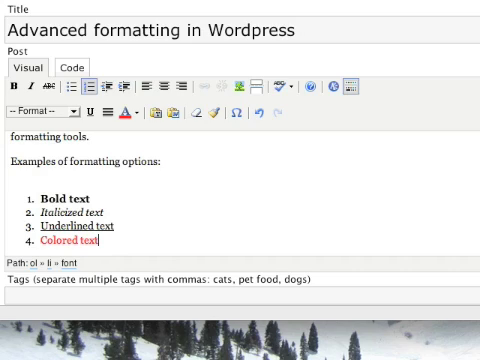
{"action": "scroll", "coordinate": [240, 190], "scroll_direction": "down", "scroll_amount": 1}
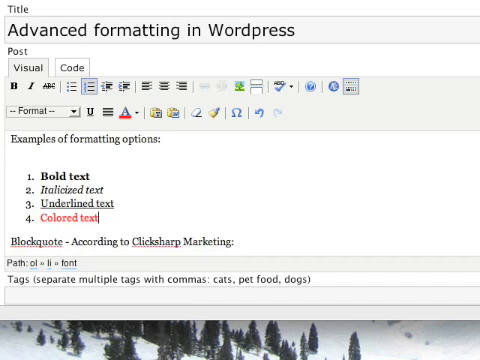
{"action": "scroll", "coordinate": [240, 190], "scroll_direction": "down", "scroll_amount": 1}
{"action": "scroll", "coordinate": [240, 190], "scroll_direction": "down", "scroll_amount": 1}
{"action": "scroll", "coordinate": [240, 190], "scroll_direction": "down", "scroll_amount": 1}
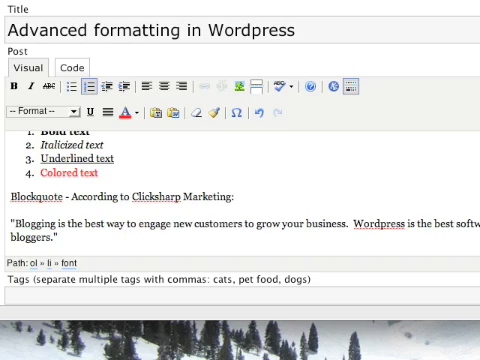
Indent the quoted blogging passage as a blockquote and start a new line beneath it
{"action": "left_click_drag", "start_coordinate": [57, 237], "coordinate": [10, 224]}
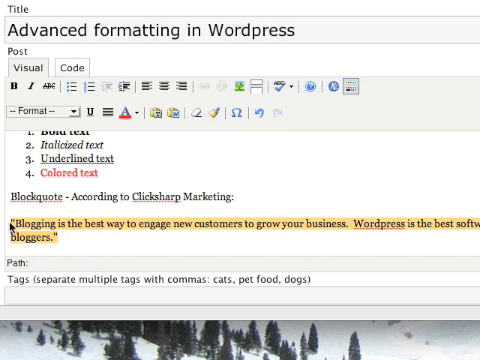
{"action": "left_click", "coordinate": [123, 87]}
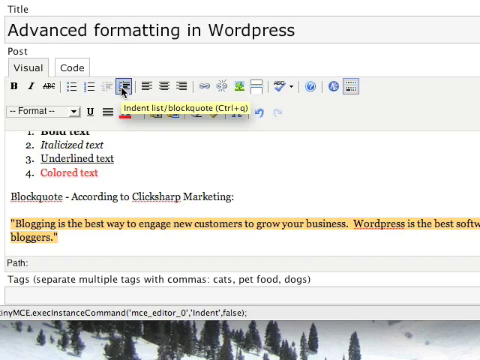
{"action": "left_click", "coordinate": [123, 87]}
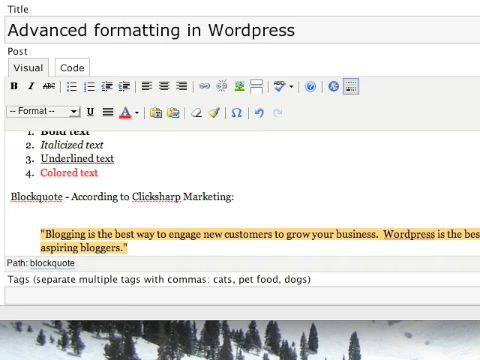
{"action": "scroll", "coordinate": [240, 190], "scroll_direction": "down", "scroll_amount": 1}
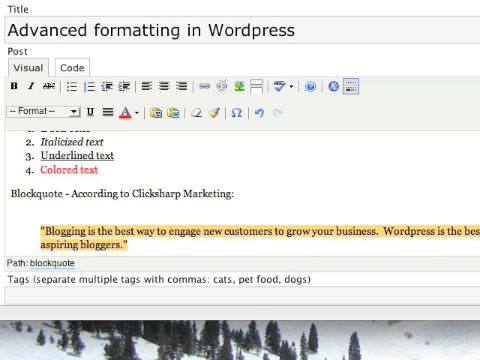
{"action": "left_click", "coordinate": [422, 248]}
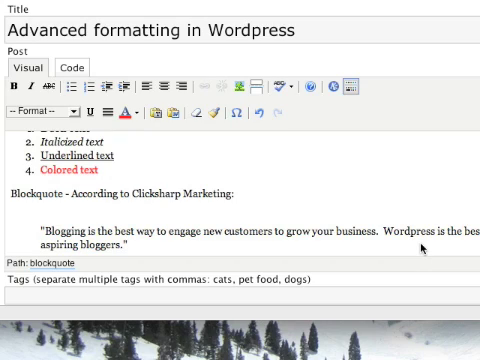
{"action": "key", "text": "Return"}
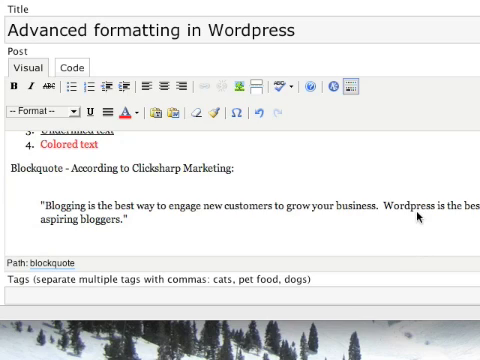
Outdent the new line, add 'Copyright 2008, Clicksharp Marketing.' and place the cursor before 2008
{"action": "left_click", "coordinate": [107, 87]}
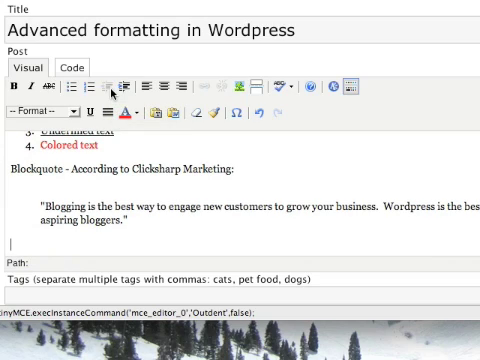
{"action": "type", "text": "Copyright"}
{"action": "type", "text": " 2008, "}
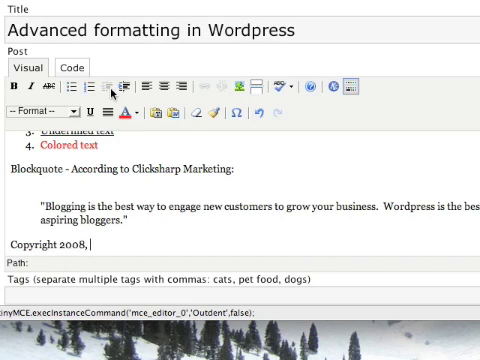
{"action": "type", "text": "Clicksharp Mark"}
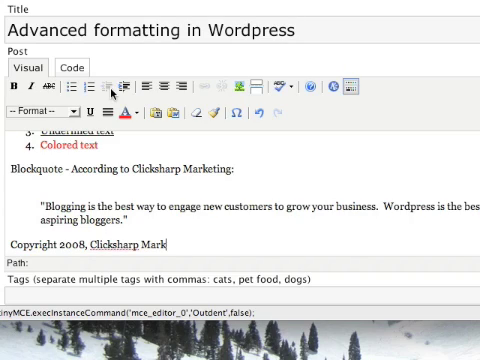
{"action": "type", "text": "eting."}
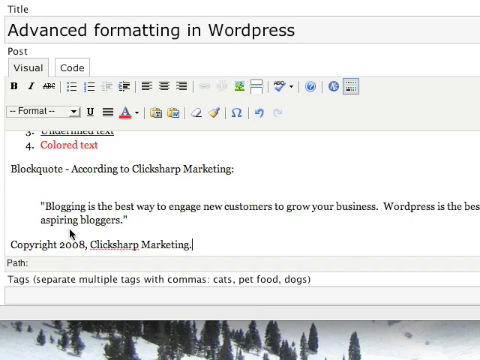
{"action": "left_click", "coordinate": [59, 244]}
Insert a © symbol before 2008 from the custom characters, then undo it
{"action": "left_click", "coordinate": [237, 113]}
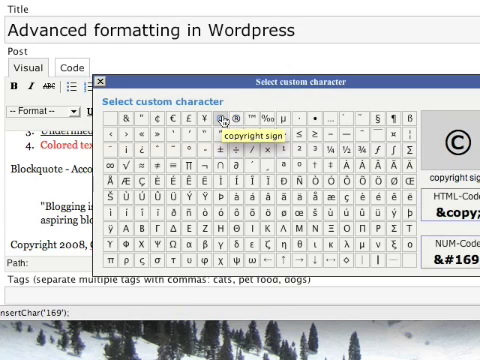
{"action": "left_click", "coordinate": [222, 118]}
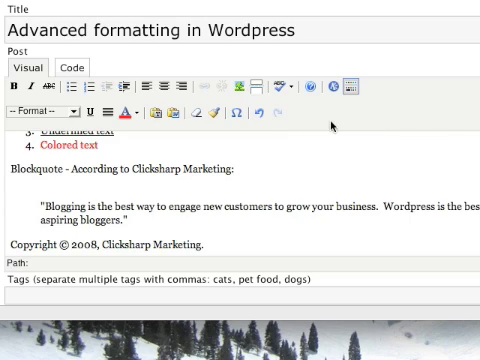
{"action": "left_click", "coordinate": [259, 112]}
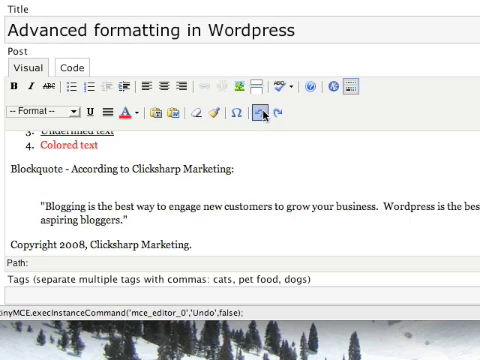
{"action": "left_click", "coordinate": [277, 113]}
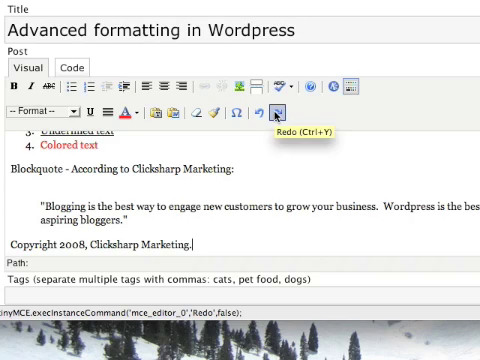
{"action": "left_click", "coordinate": [277, 113]}
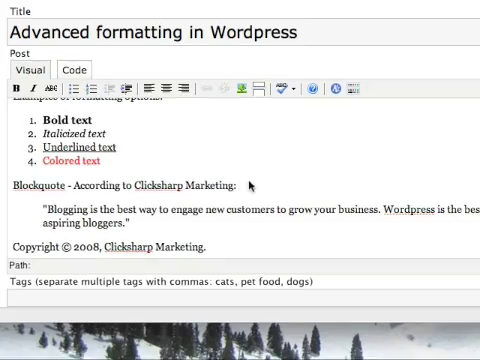
{"action": "scroll", "coordinate": [241, 185], "scroll_direction": "down", "scroll_amount": 3}
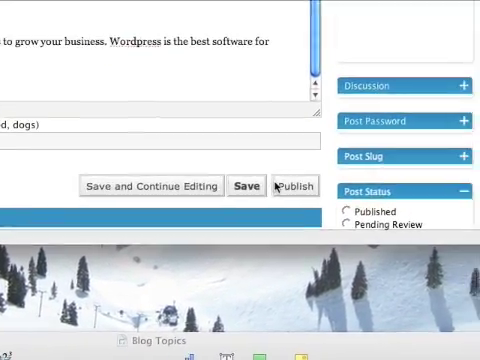
Publish the post so it appears live on Sample Tutorial Blog
{"action": "left_click", "coordinate": [259, 186]}
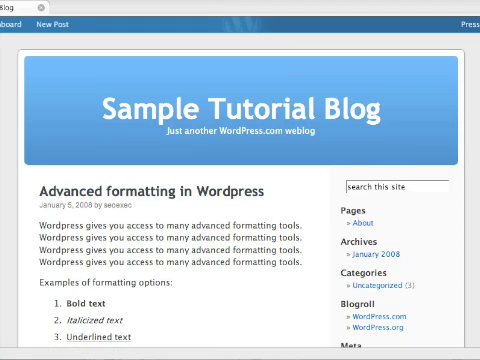
{"action": "scroll", "coordinate": [190, 203], "scroll_direction": "down", "scroll_amount": 2}
{"action": "scroll", "coordinate": [190, 230], "scroll_direction": "down", "scroll_amount": 1}
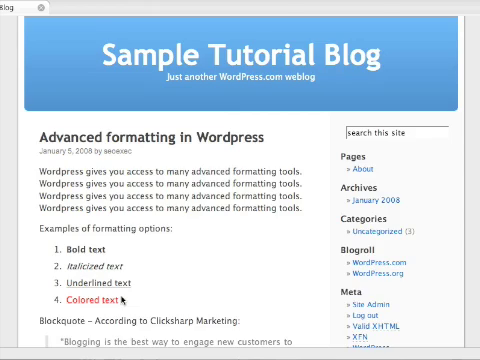
{"action": "scroll", "coordinate": [122, 300], "scroll_direction": "down", "scroll_amount": 3}
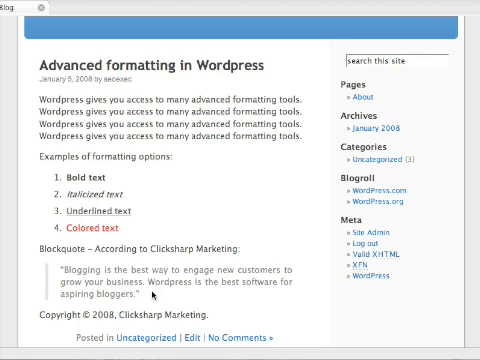
{"action": "scroll", "coordinate": [152, 294], "scroll_direction": "down", "scroll_amount": 2}
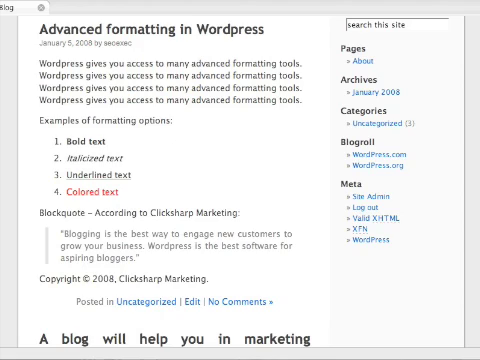